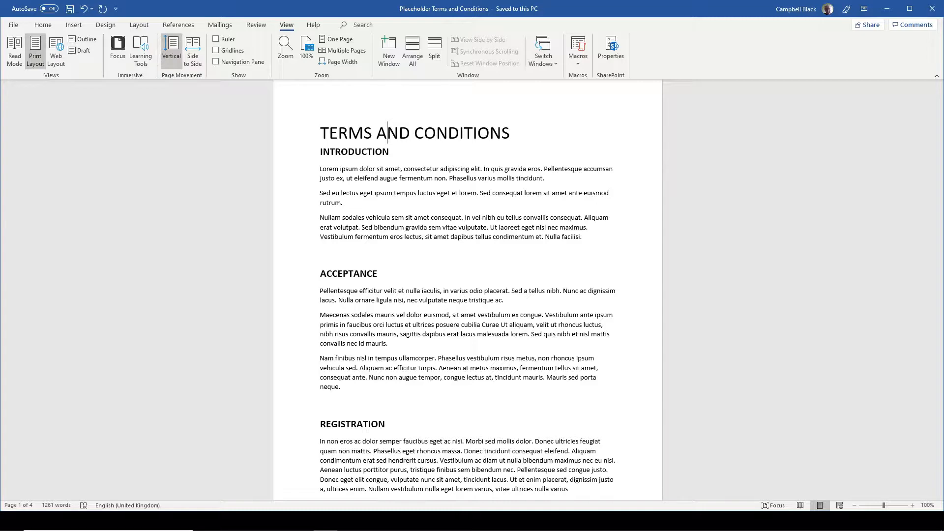
# Step: Apply the Heading 1 style to the INTRODUCTION heading below the document title
pyautogui.scroll(-10, 579, 270)
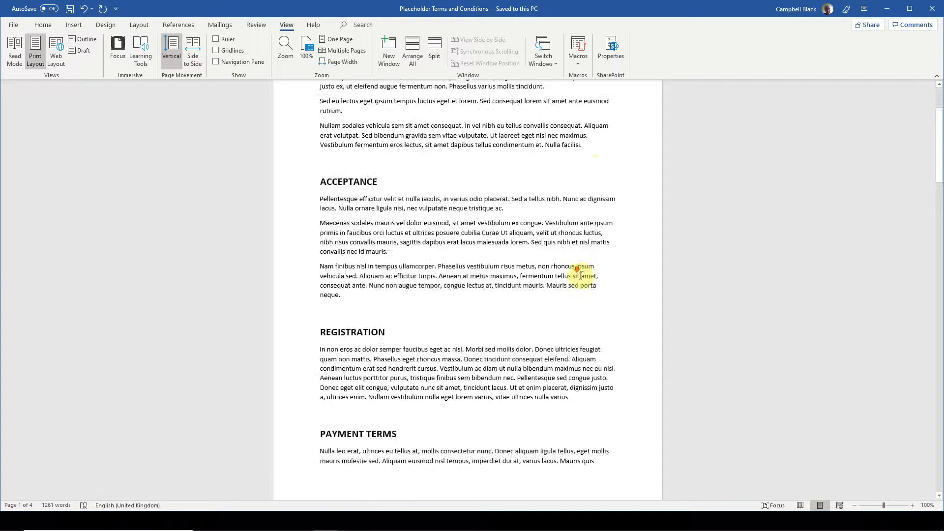
pyautogui.scroll(-9, 580, 273)
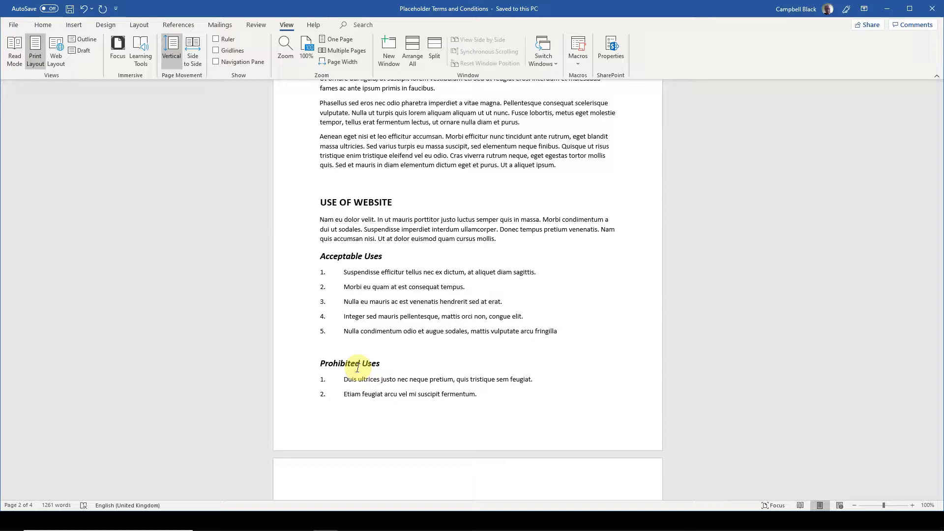
pyautogui.scroll(10, 357, 367)
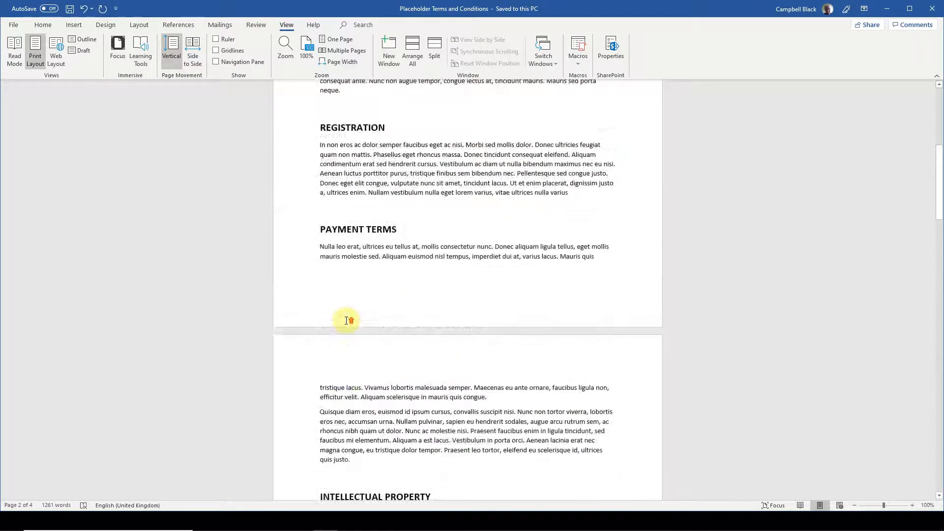
pyautogui.scroll(2, 347, 321)
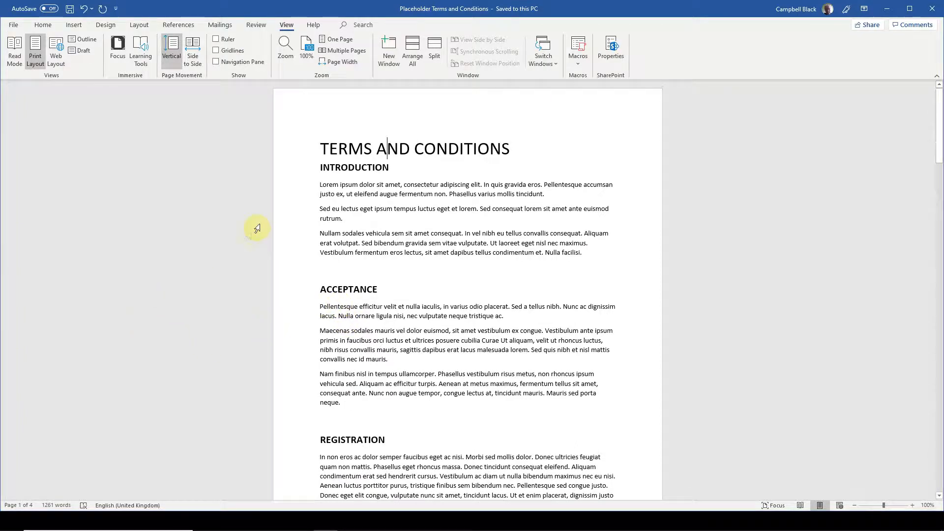
pyautogui.click(334, 168)
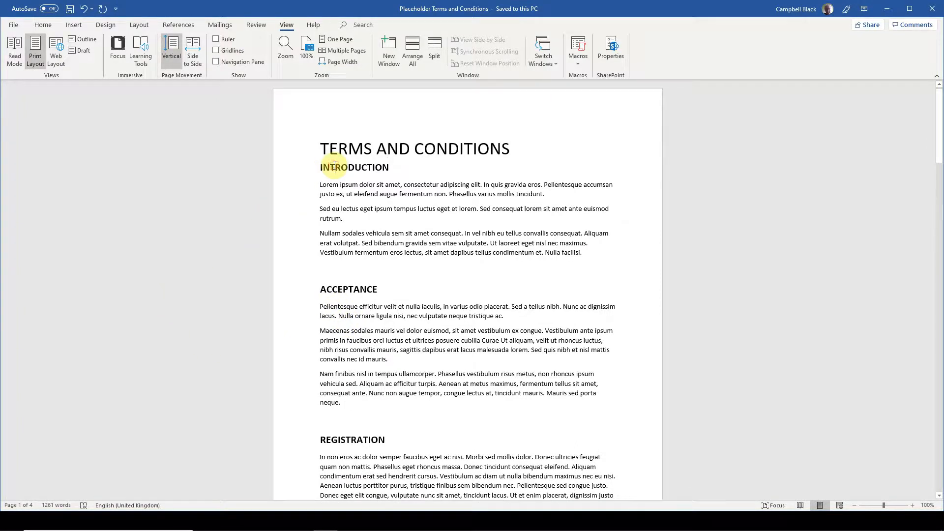
pyautogui.click(33, 28)
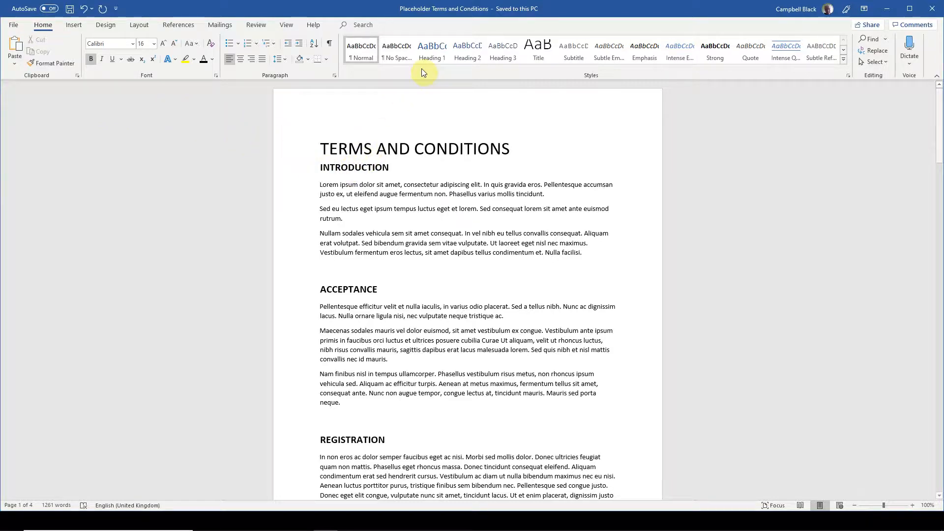
pyautogui.click(432, 50)
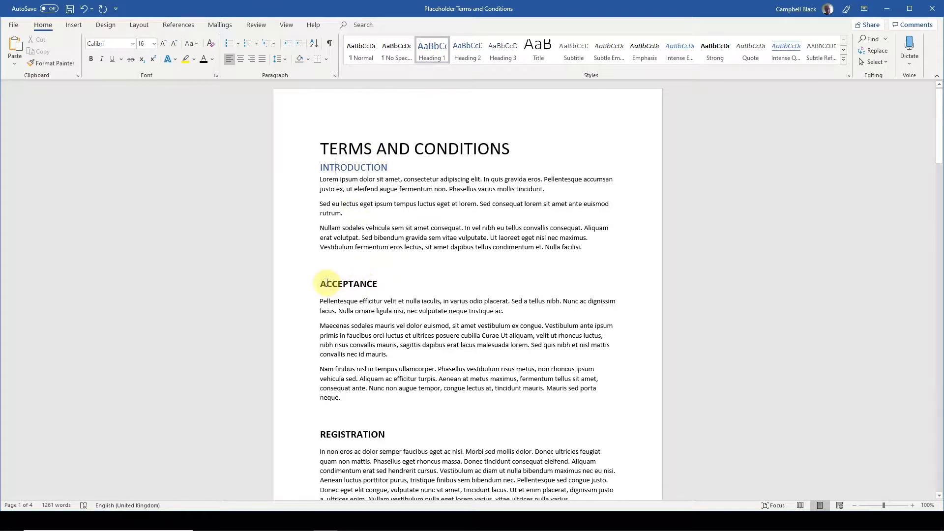
# Step: Select all text with formatting similar to the ACCEPTANCE heading and apply the Heading 1 style to it
pyautogui.click(327, 283)
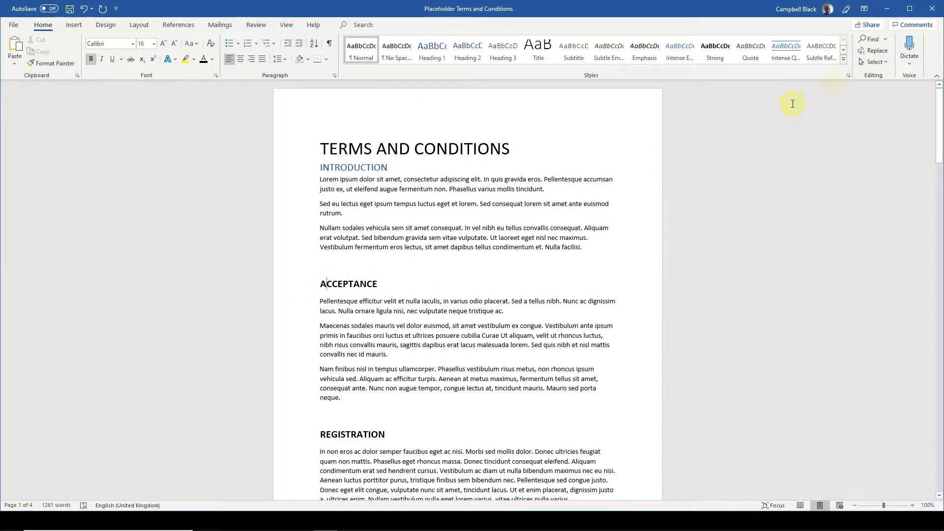
pyautogui.click(878, 63)
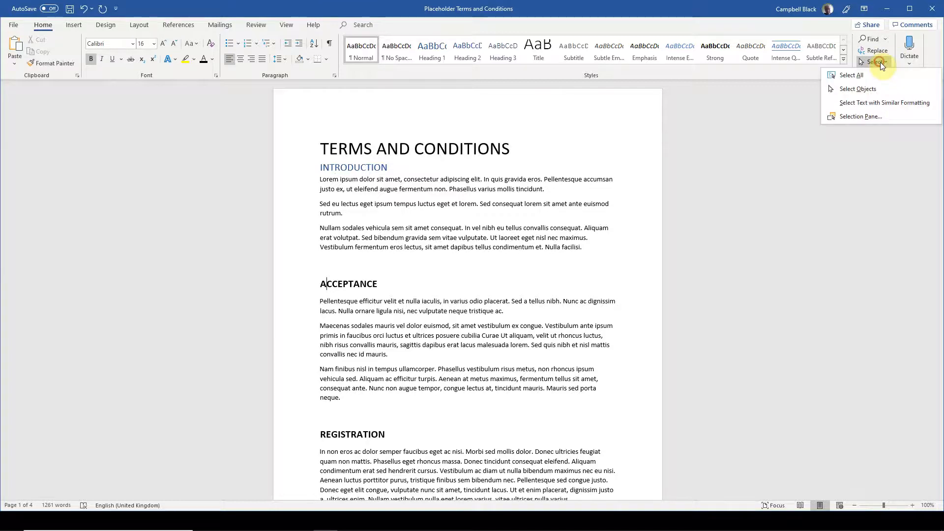
pyautogui.click(866, 103)
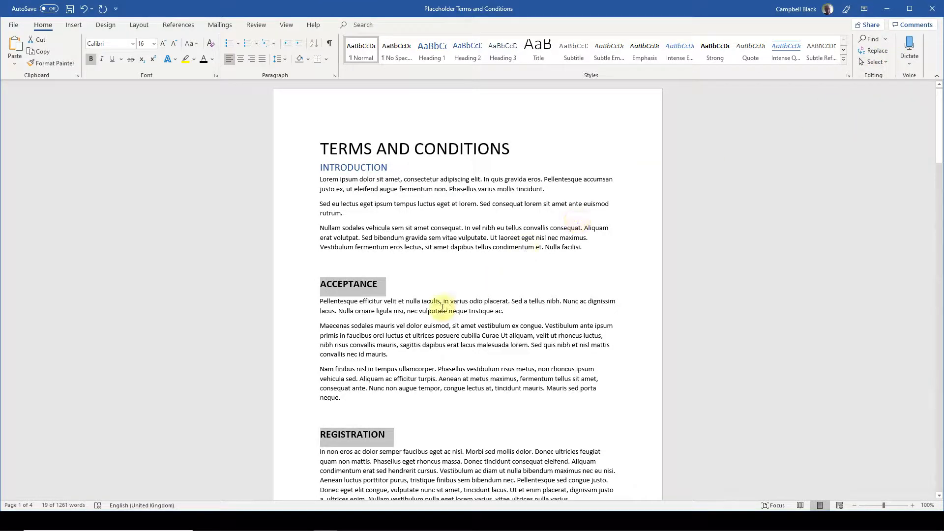
pyautogui.scroll(-3, 437, 315)
pyautogui.scroll(-15, 438, 314)
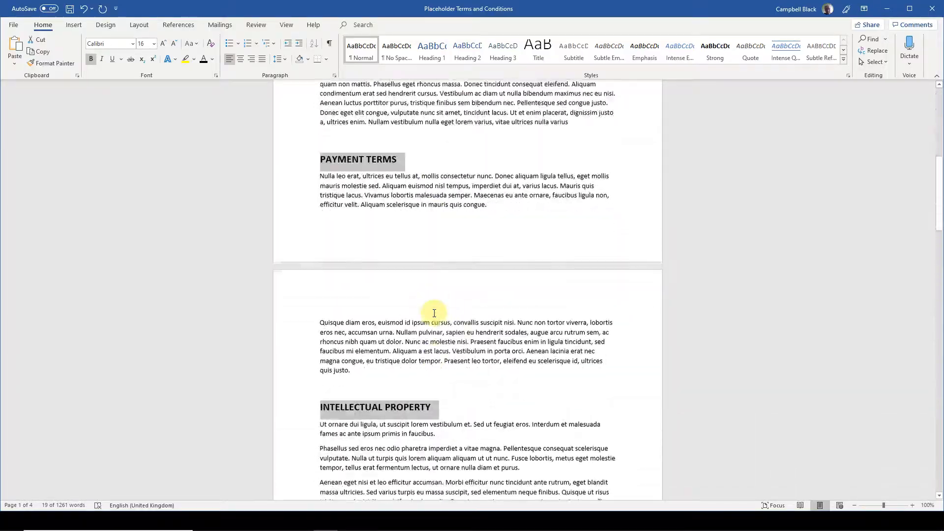
pyautogui.scroll(-18, 435, 313)
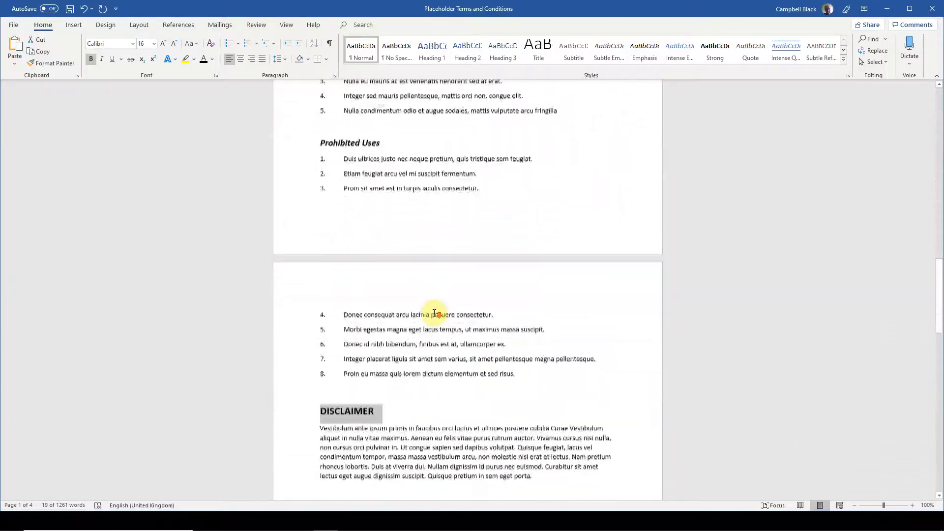
pyautogui.scroll(-13, 435, 312)
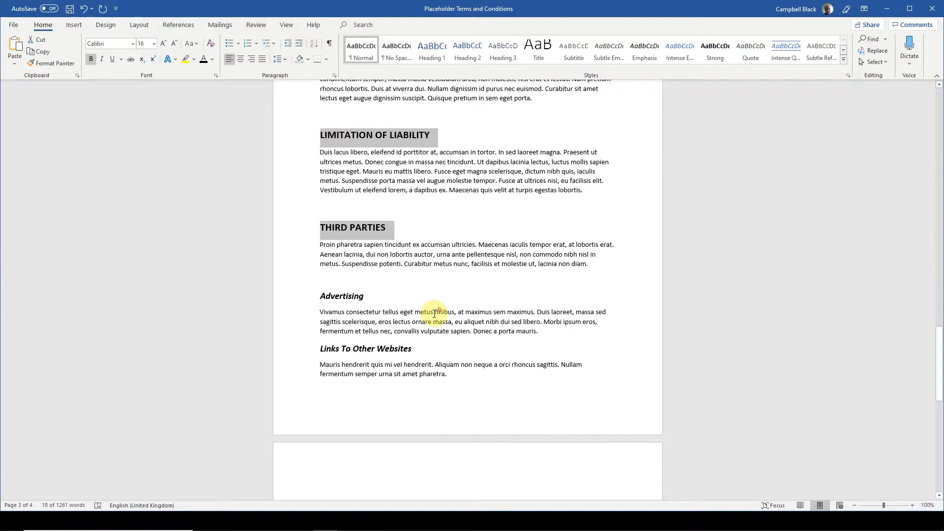
pyautogui.scroll(-4, 435, 314)
pyautogui.scroll(20, 437, 312)
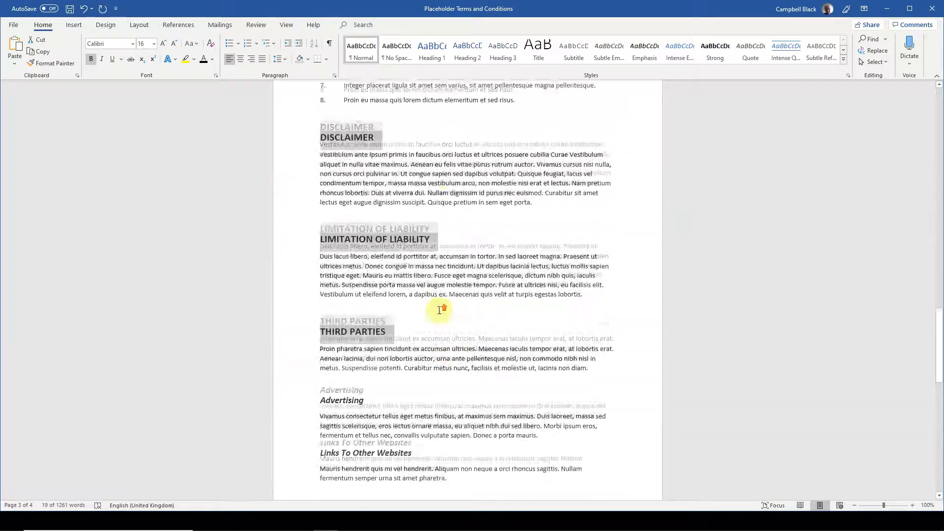
pyautogui.scroll(12, 438, 311)
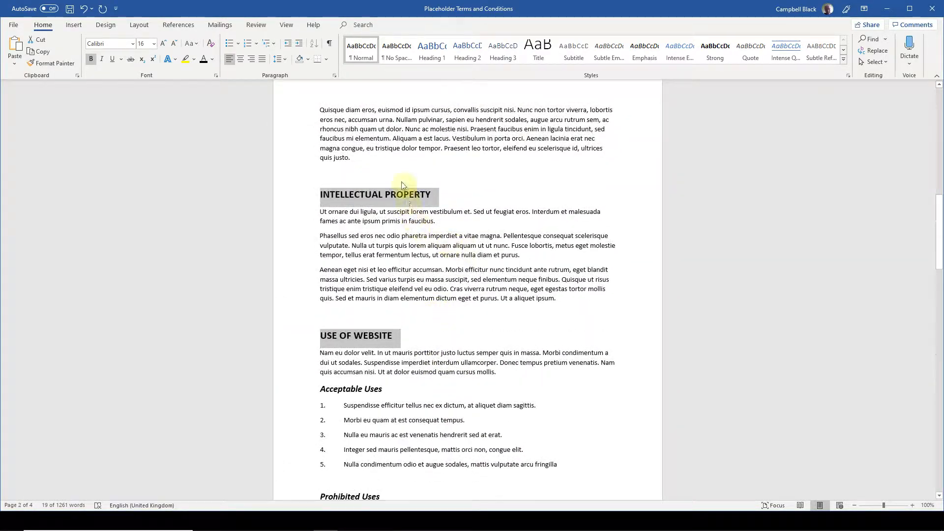
pyautogui.click(432, 49)
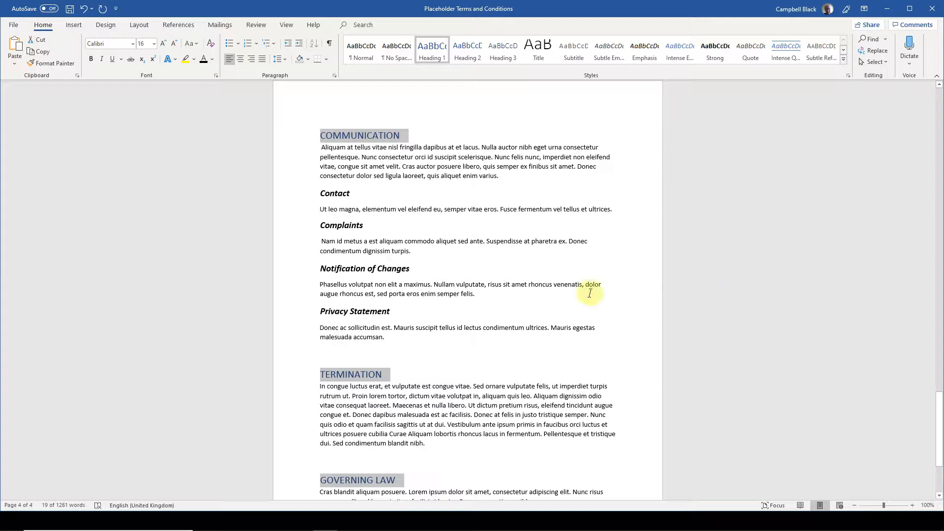
# Step: Select all text with formatting similar to the Contact subheading and apply the Heading 2 style to it
pyautogui.click(330, 192)
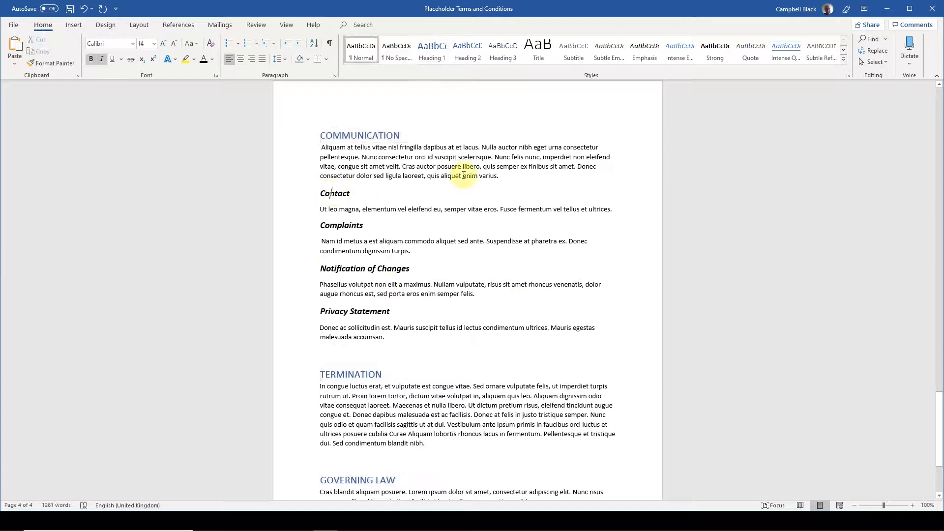
pyautogui.click(881, 63)
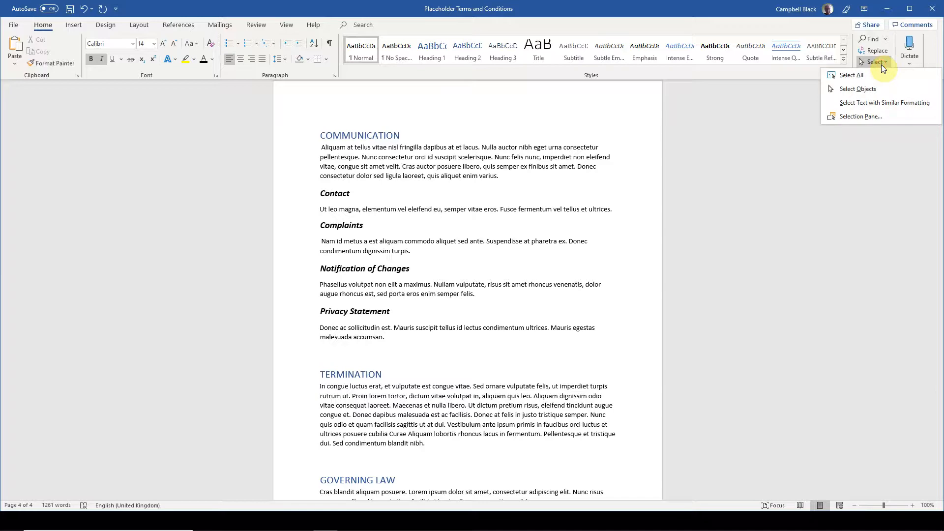
pyautogui.click(870, 103)
pyautogui.scroll(1, 564, 251)
pyautogui.scroll(10, 563, 251)
pyautogui.scroll(10, 567, 239)
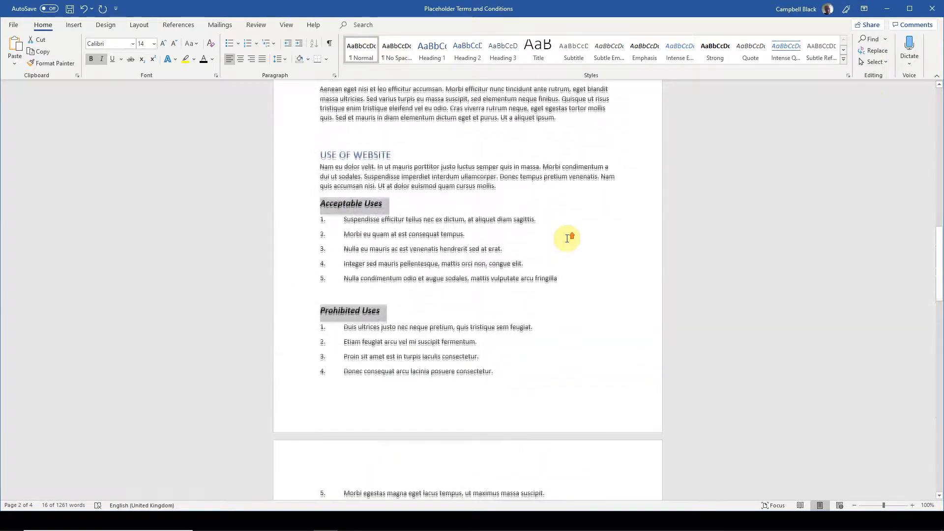
pyautogui.scroll(3, 567, 238)
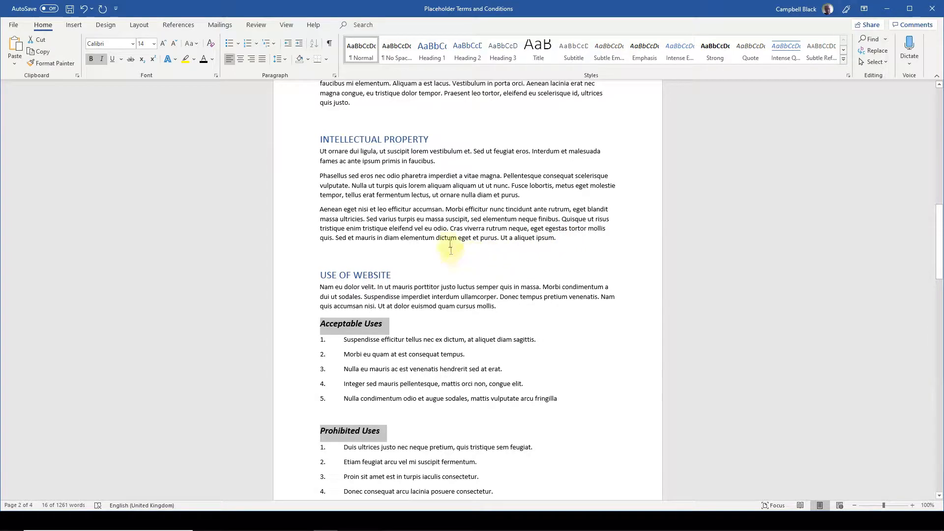
pyautogui.click(467, 51)
pyautogui.click(467, 51)
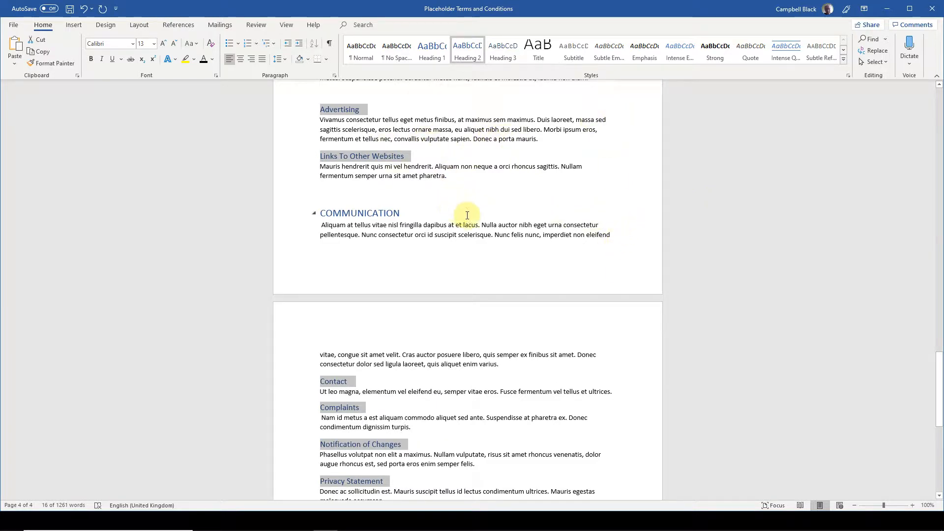
# Step: Switch to Outline view and check the outline levels of the INTRODUCTION heading and its first paragraph
pyautogui.click(287, 25)
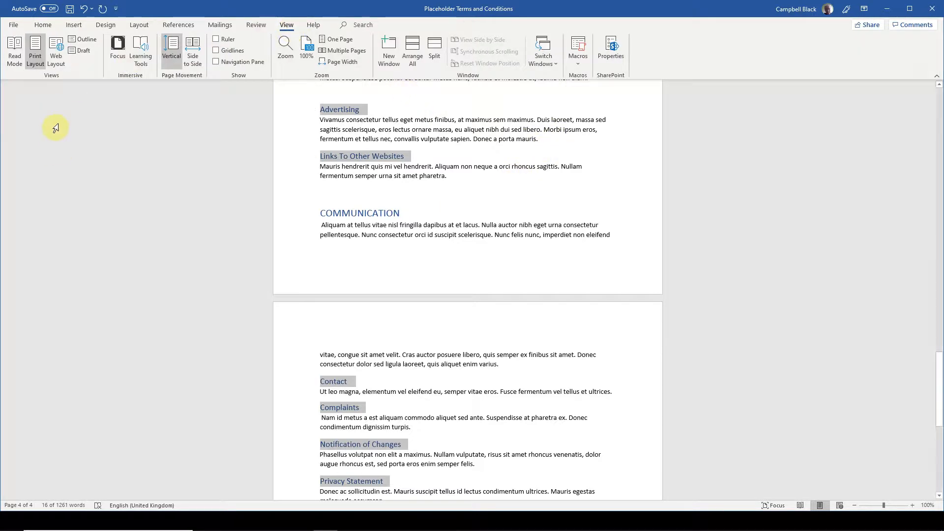
pyautogui.click(77, 38)
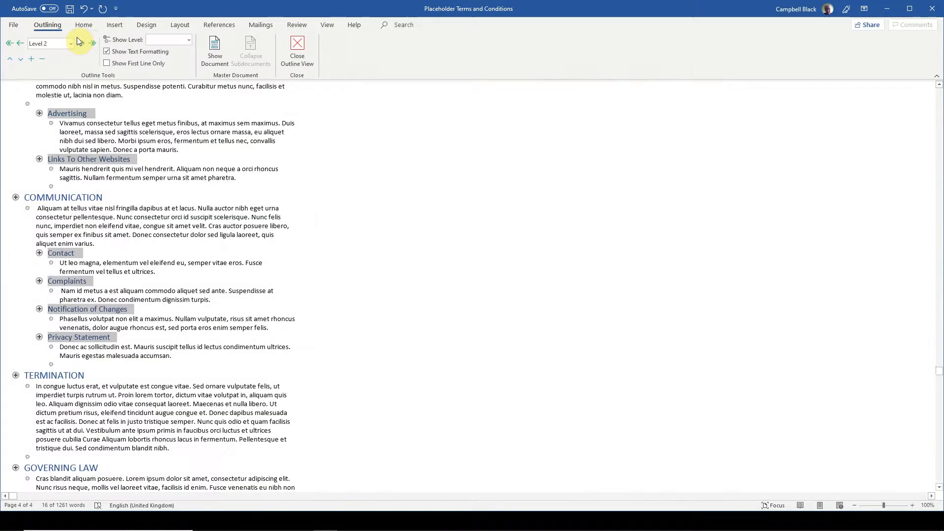
pyautogui.scroll(15, 45, 219)
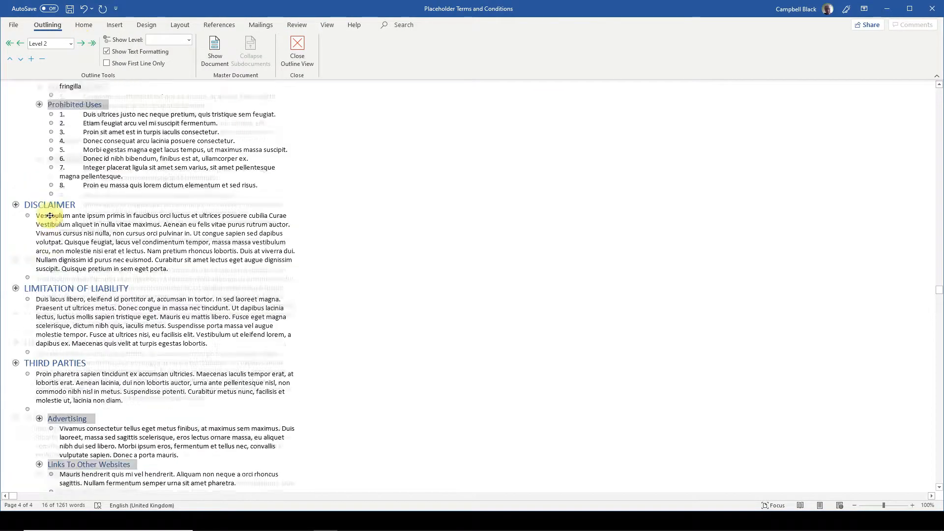
pyautogui.scroll(20, 51, 212)
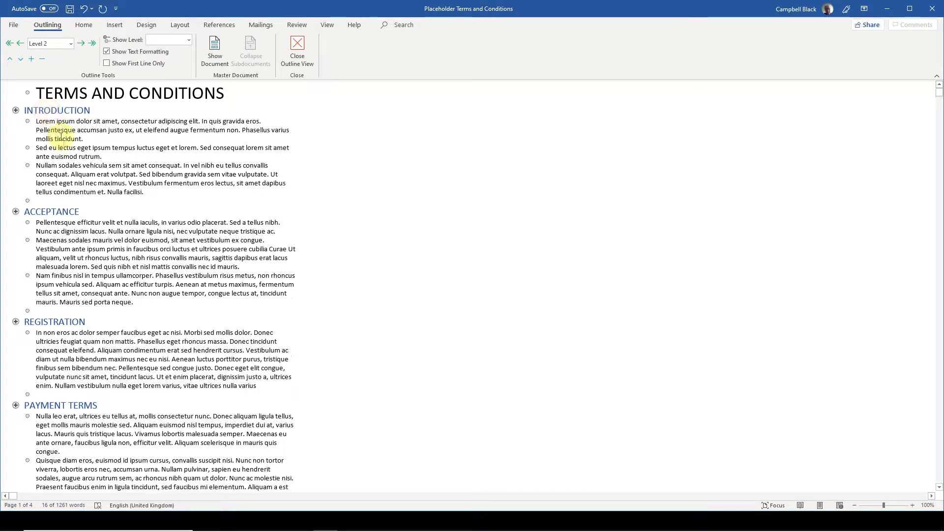
pyautogui.click(42, 109)
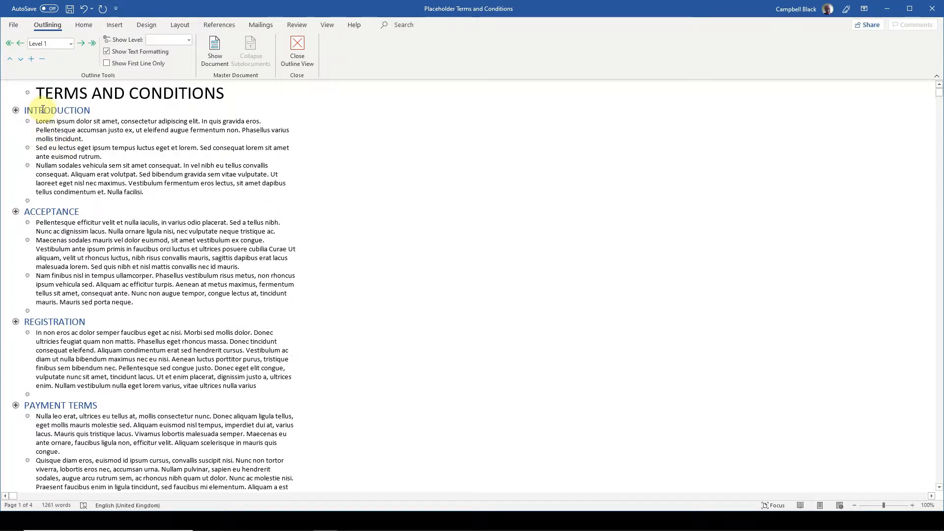
pyautogui.click(45, 128)
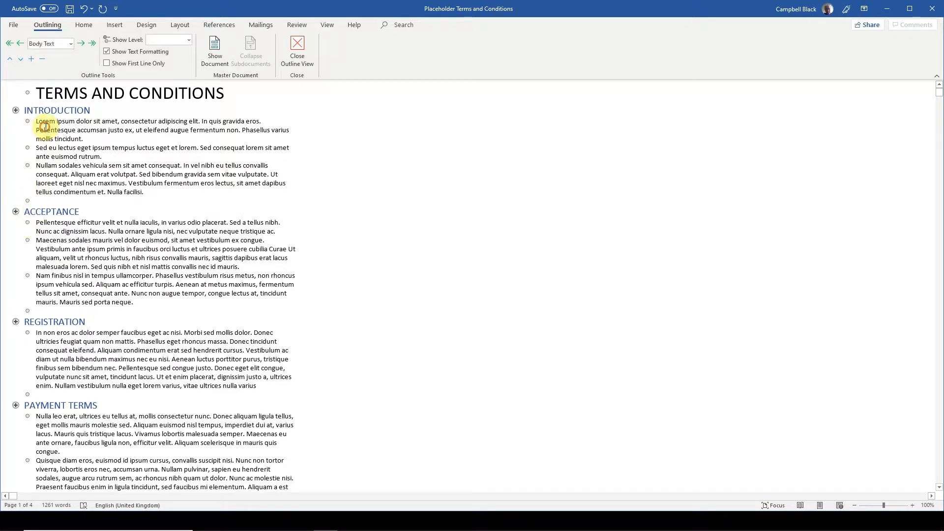
# Step: Check the outline level of the Acceptable Uses subheading and review the remaining outline through GOVERNING LAW
pyautogui.scroll(-6, 49, 162)
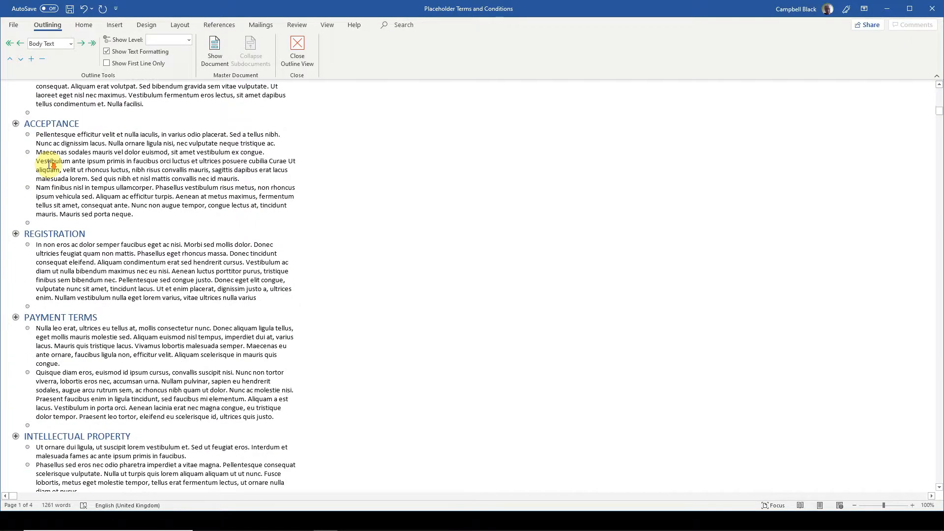
pyautogui.scroll(-9, 42, 187)
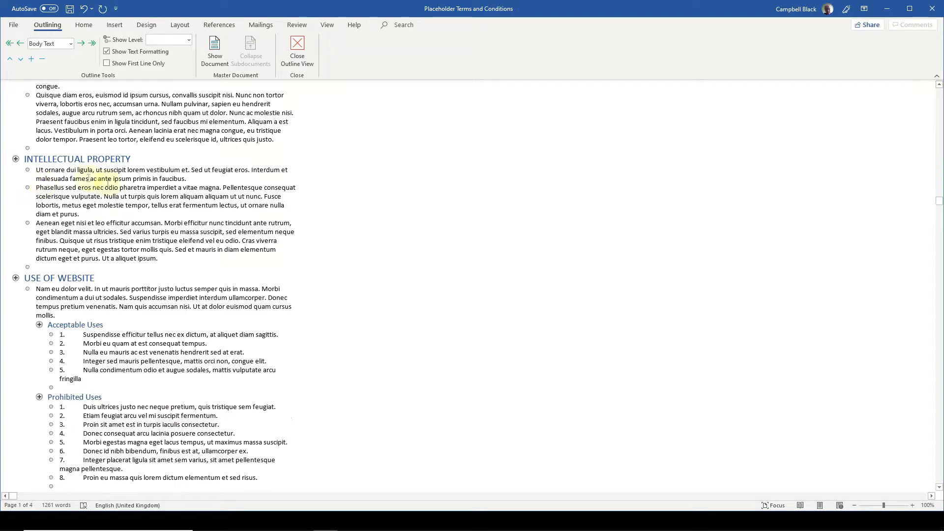
pyautogui.click(63, 271)
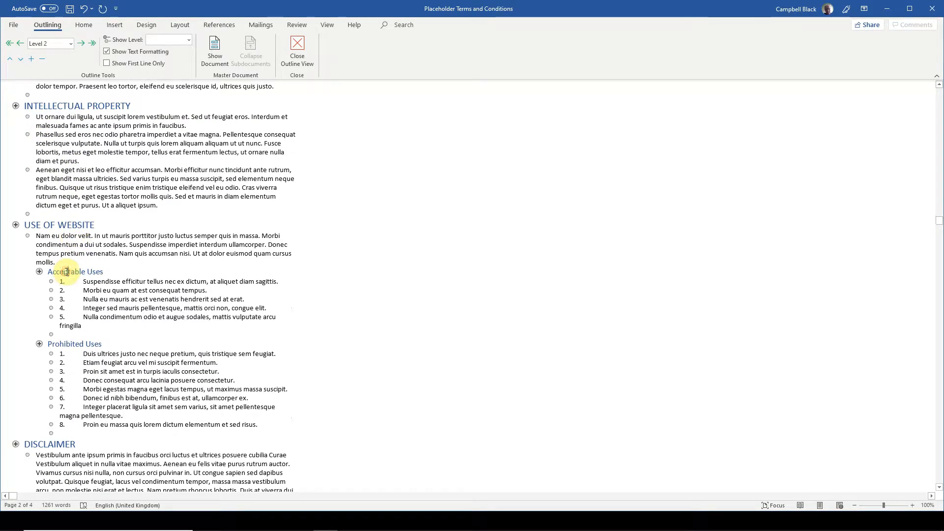
pyautogui.scroll(-5, 71, 296)
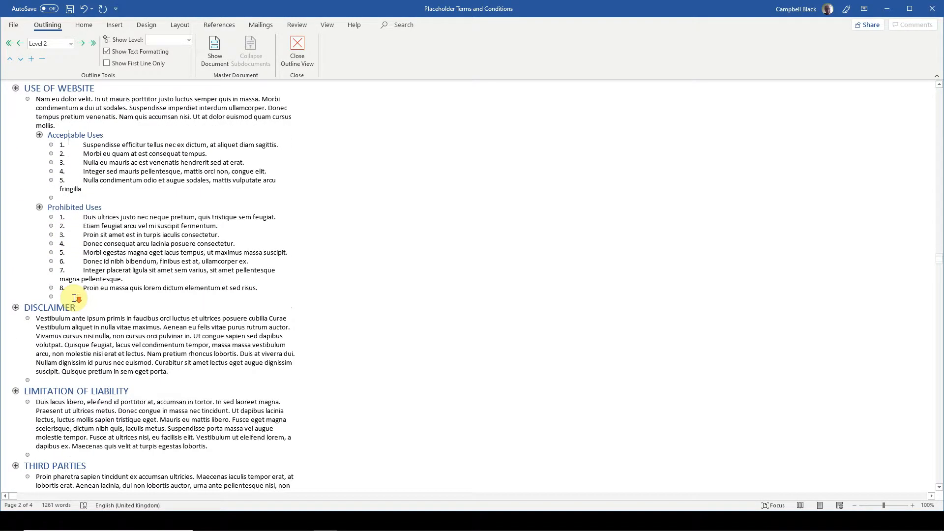
pyautogui.scroll(-4, 75, 299)
pyautogui.scroll(-12, 75, 298)
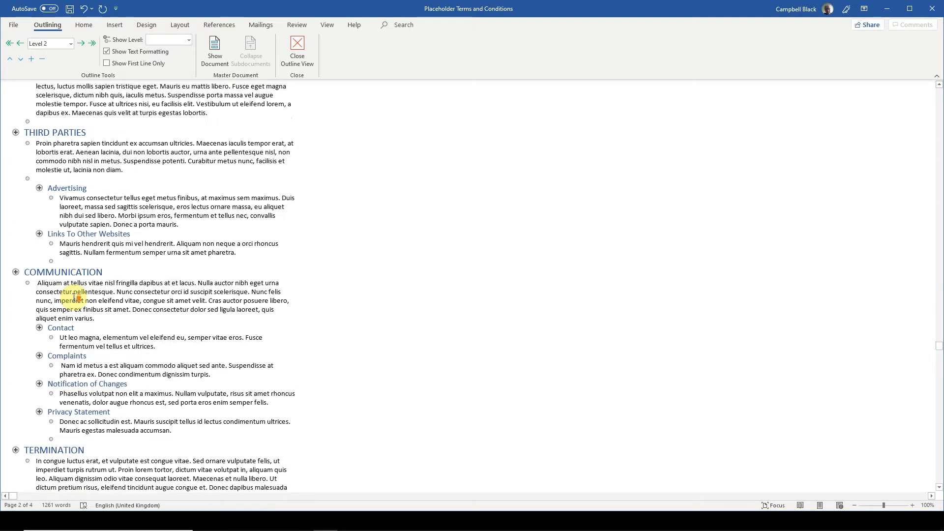
pyautogui.scroll(-5, 61, 266)
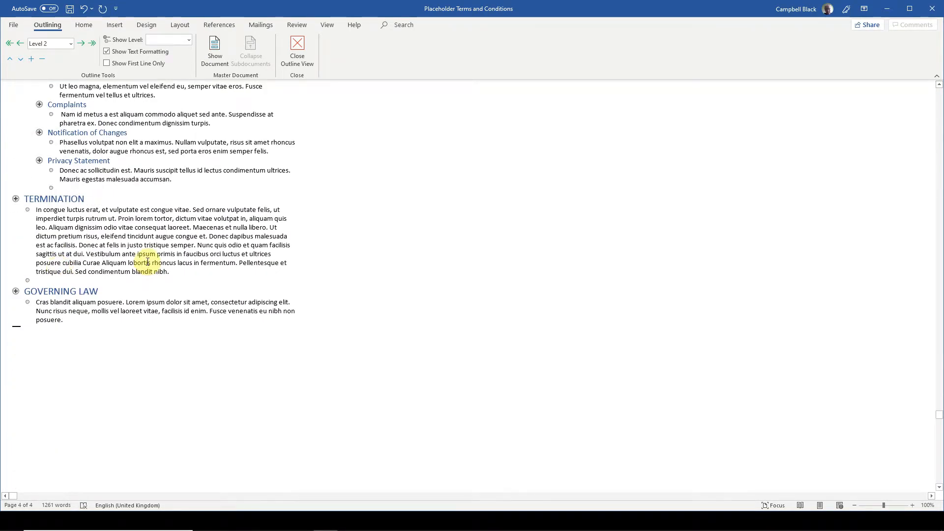
# Step: Close Outline view and return to the first page of the document
pyautogui.scroll(6, 147, 261)
pyautogui.click(293, 42)
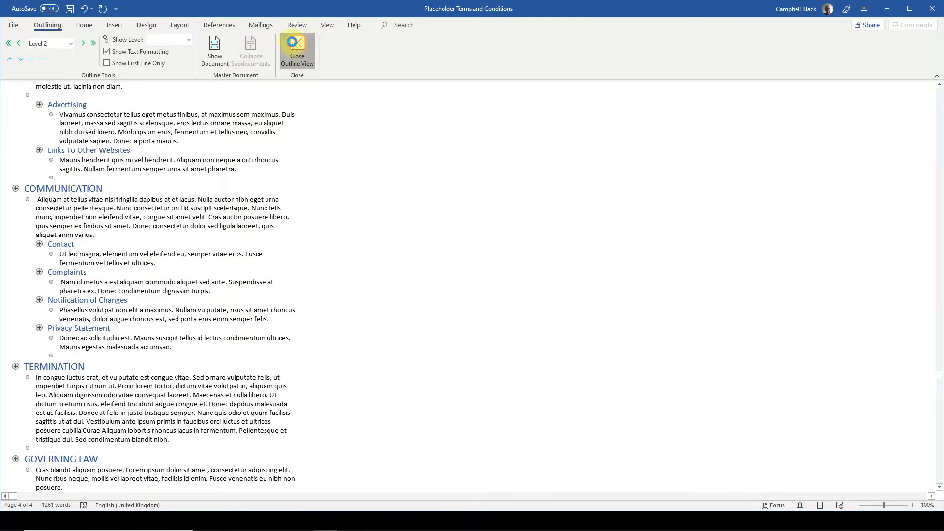
pyautogui.scroll(19, 360, 260)
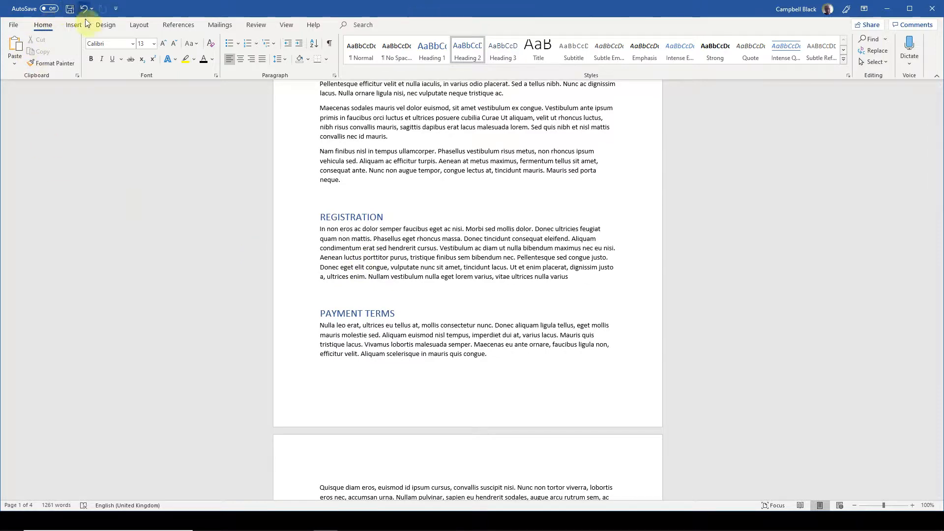
# Step: Switch to MindGenius and import the Placeholder Terms and Conditions Word document as a map, choosing the Use Mind Genius Template style
pyautogui.scroll(8, 428, 145)
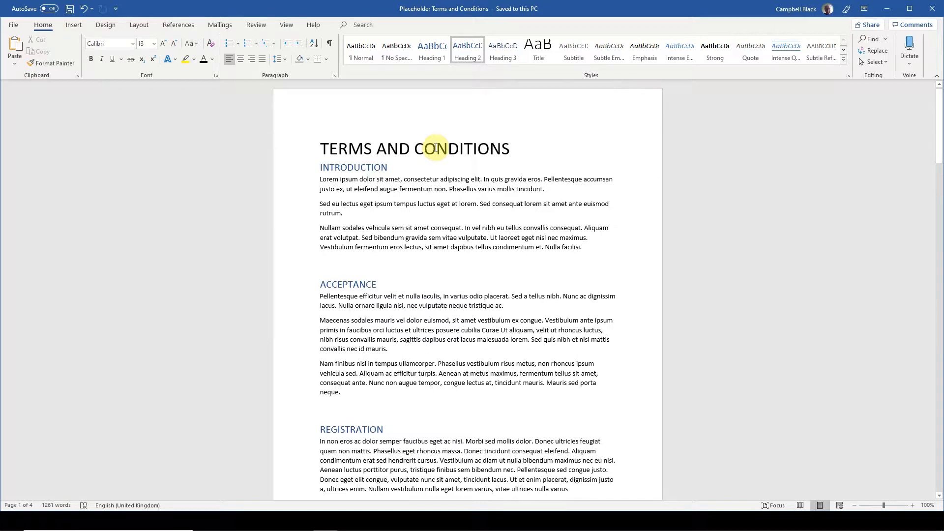
pyautogui.click(375, 521)
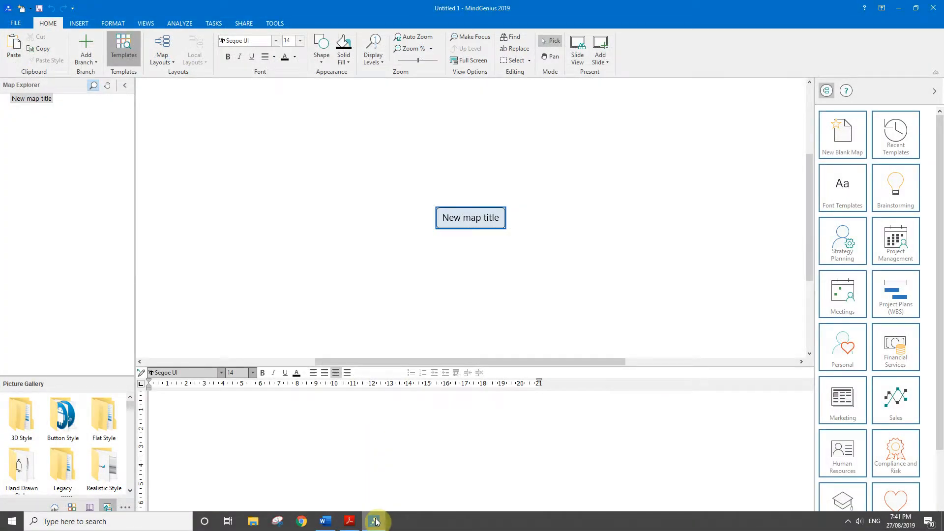
pyautogui.click(11, 25)
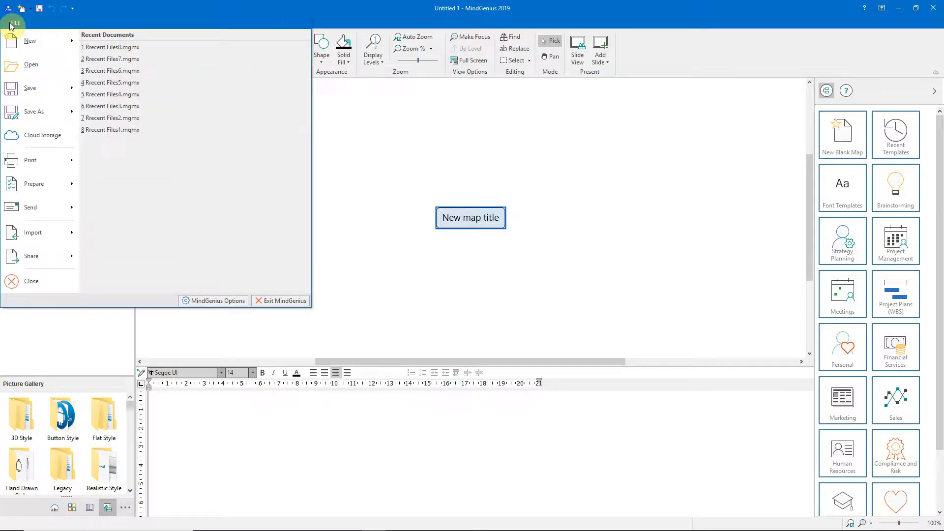
pyautogui.moveTo(35, 233)
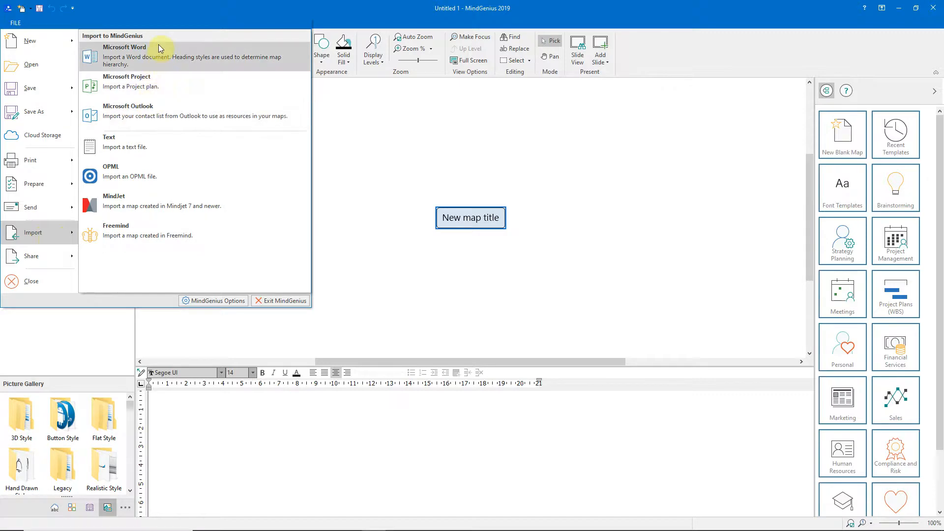
pyautogui.click(147, 57)
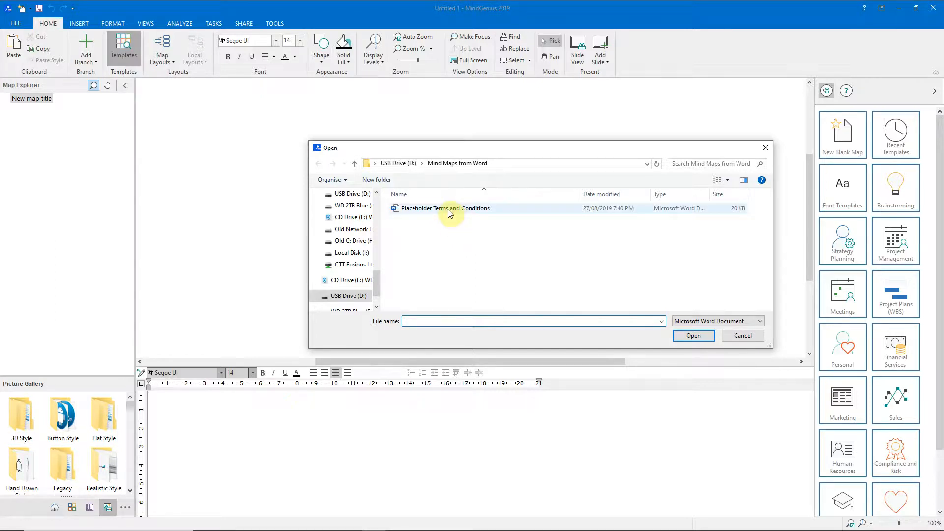
pyautogui.click(448, 209)
pyautogui.click(687, 337)
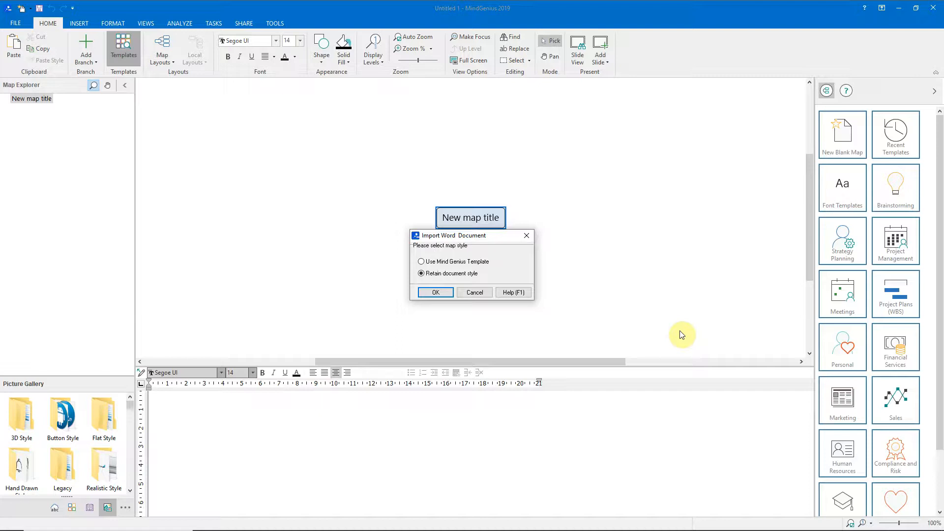
pyautogui.click(422, 262)
pyautogui.click(436, 292)
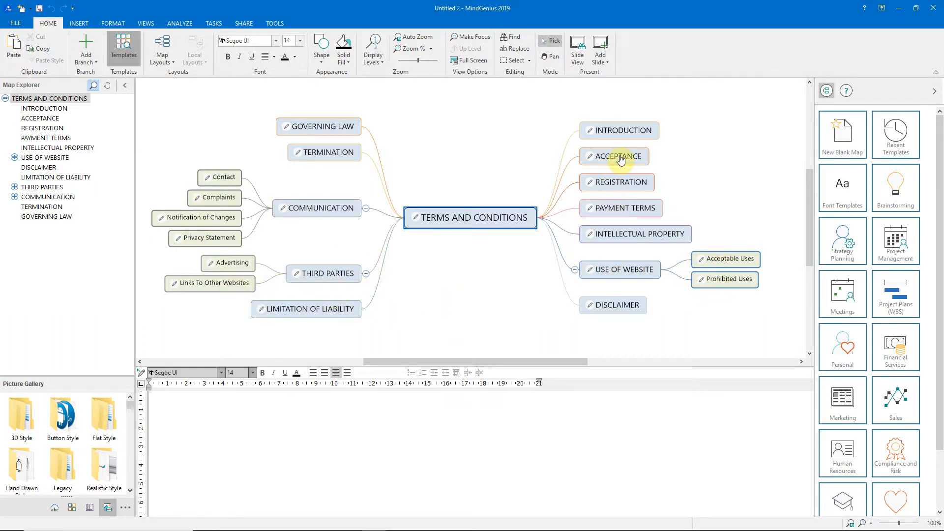
# Step: Check the imported notes text of the INTRODUCTION, Privacy Statement and Prohibited Uses branches
pyautogui.click(595, 138)
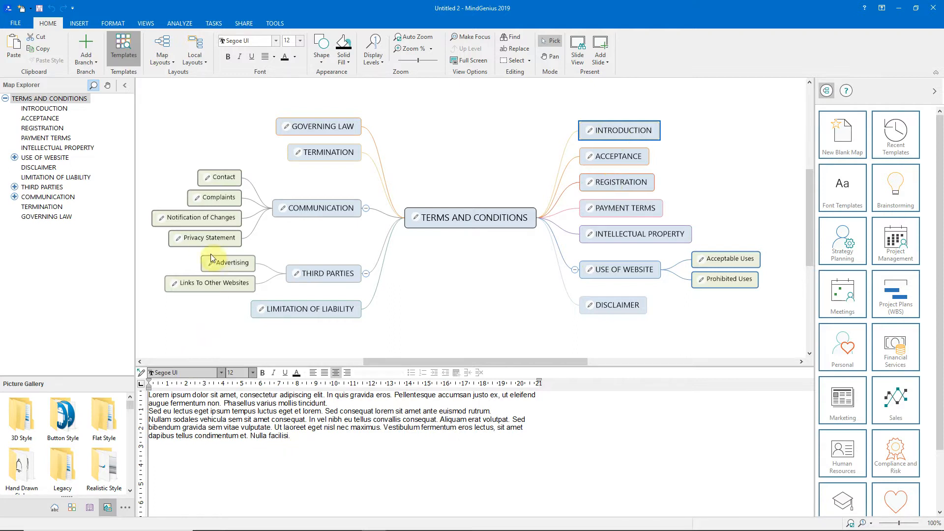
pyautogui.click(202, 237)
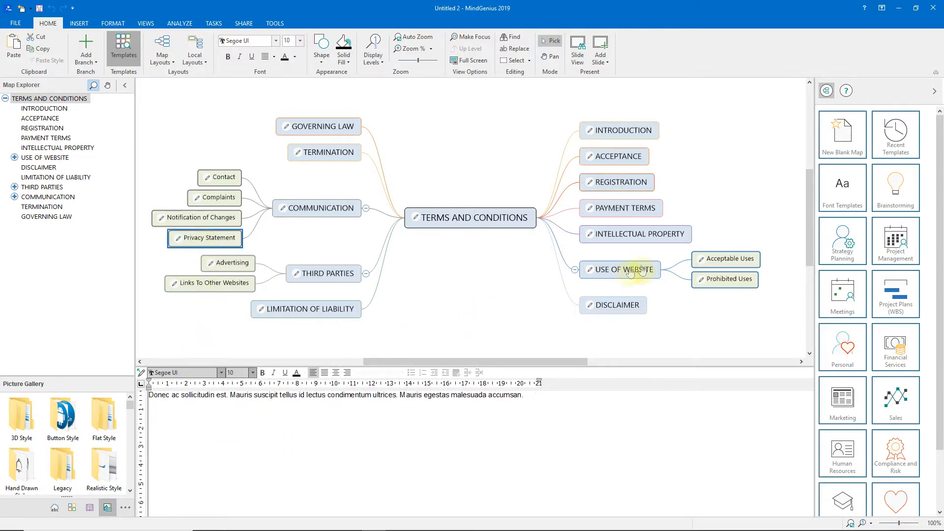
pyautogui.click(719, 289)
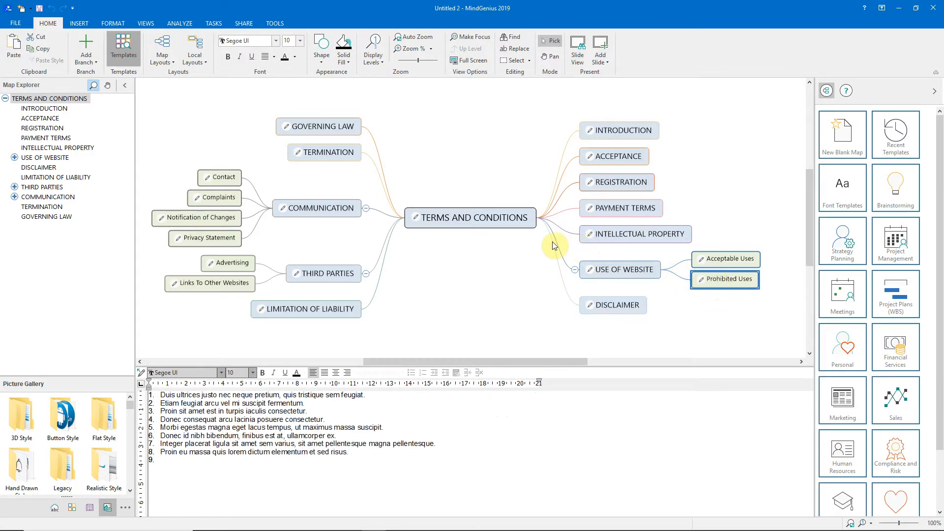